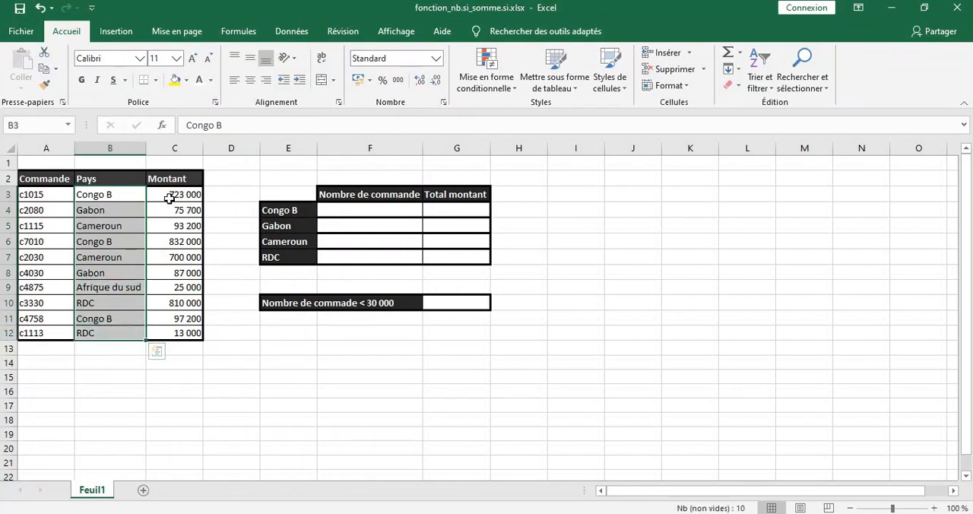
{"action": "left_click_drag", "start_coordinate": [171, 199], "coordinate": [191, 332]}
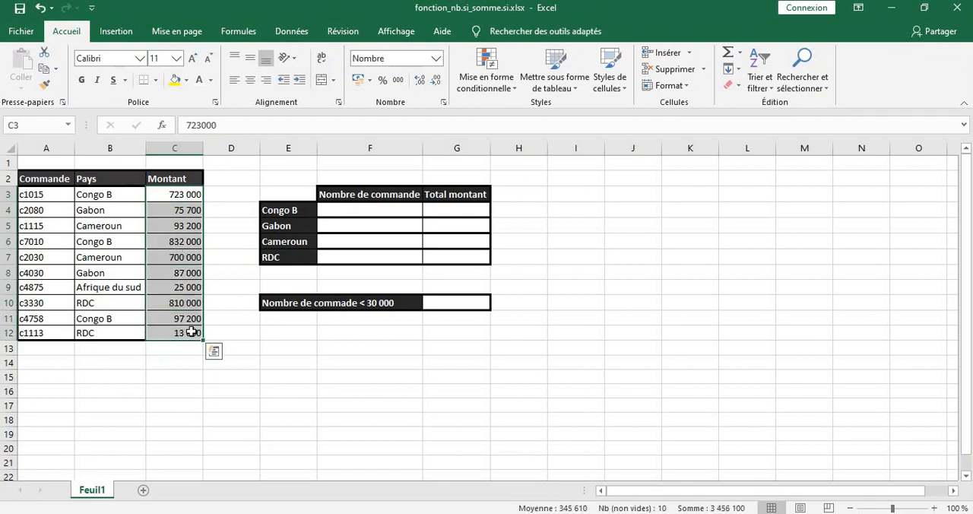
{"action": "left_click", "coordinate": [139, 376]}
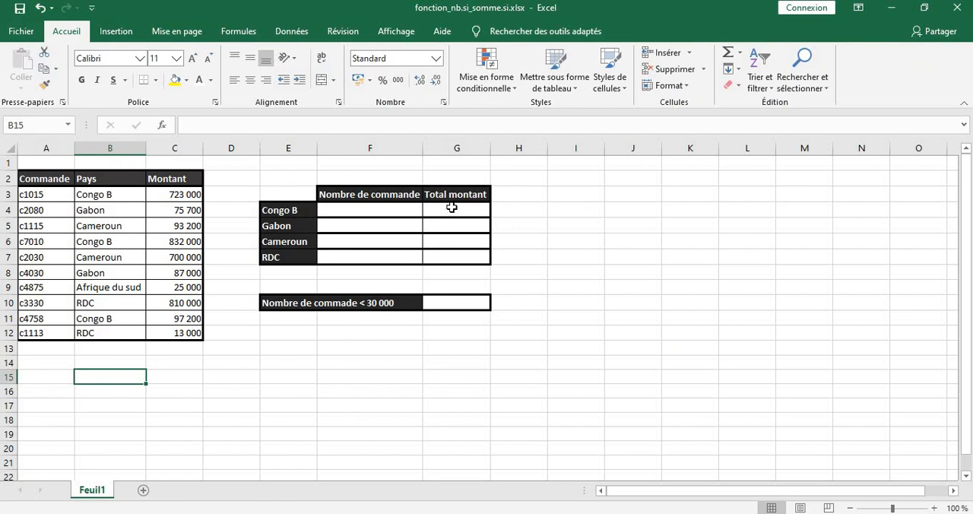
Count the Congo B orders in F4 with the NB.SI function, using range B3:B12 and criterion E4
{"action": "left_click", "coordinate": [362, 211]}
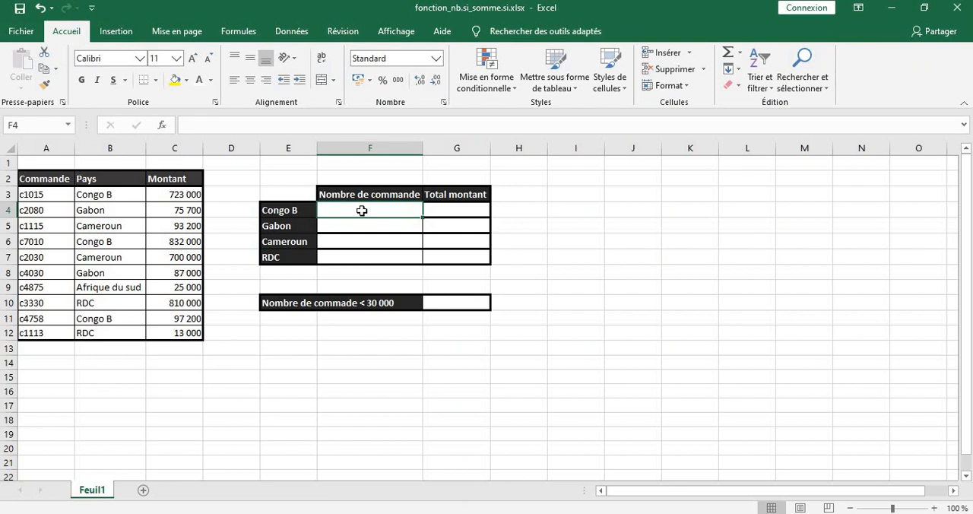
{"action": "type", "text": "="}
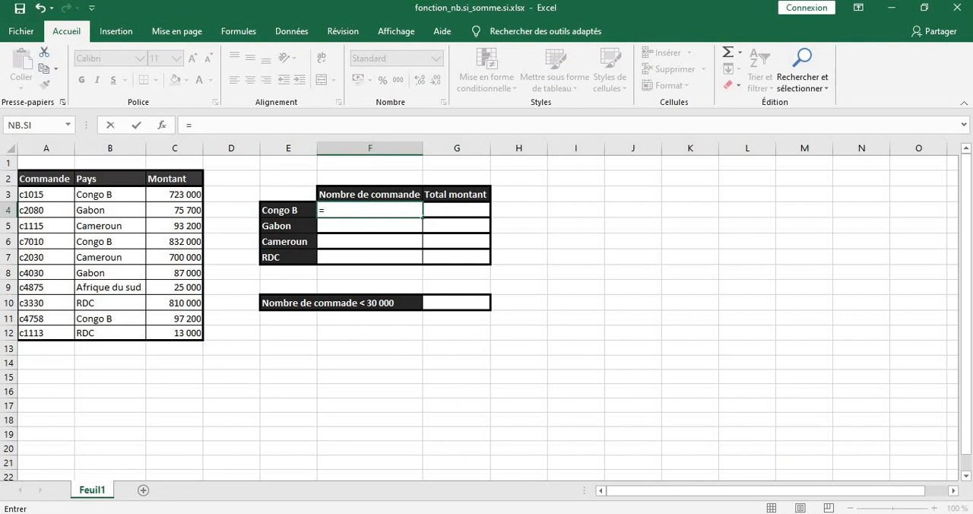
{"action": "left_click", "coordinate": [161, 126]}
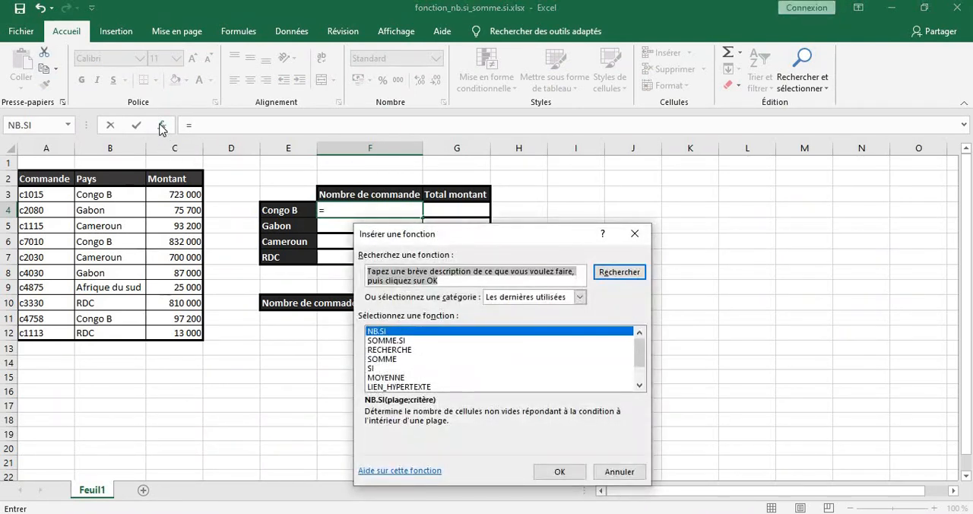
{"action": "double_click", "coordinate": [394, 332]}
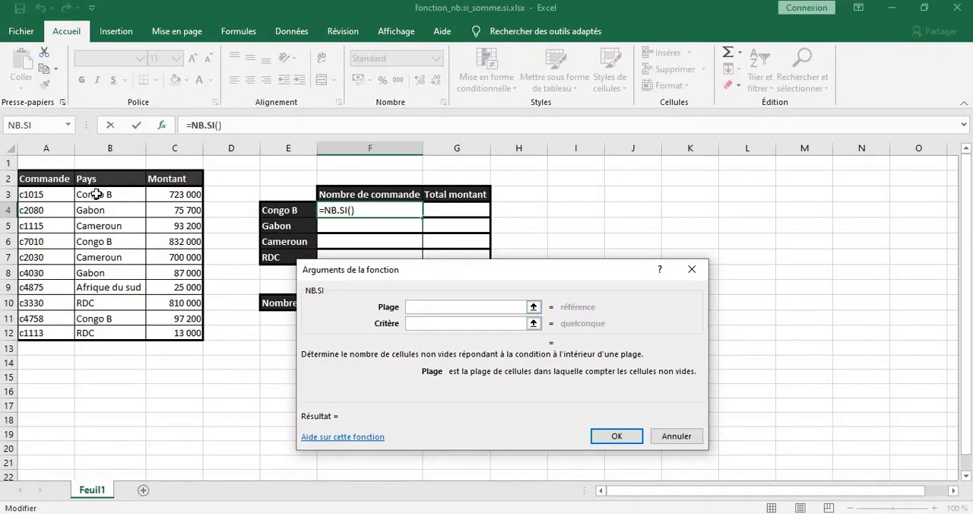
{"action": "left_click_drag", "start_coordinate": [96, 194], "coordinate": [114, 333]}
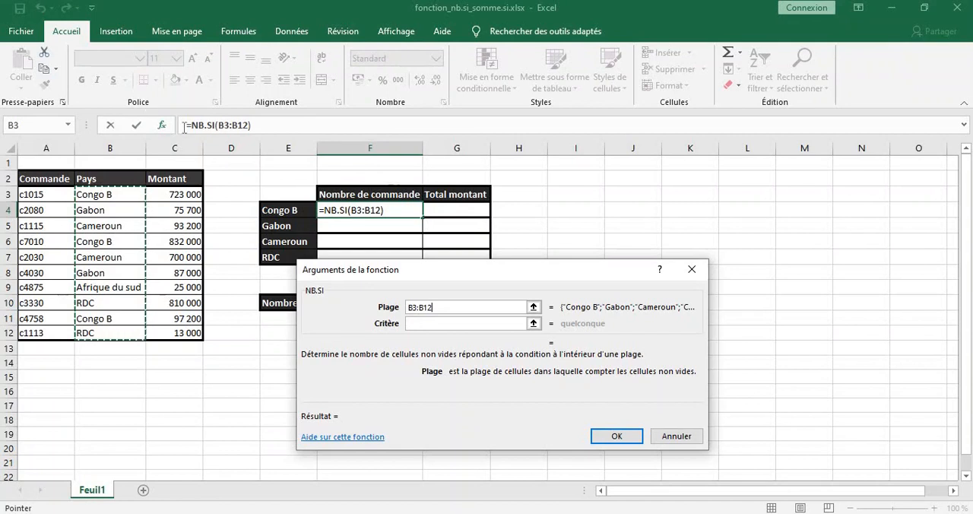
{"action": "left_click", "coordinate": [420, 322]}
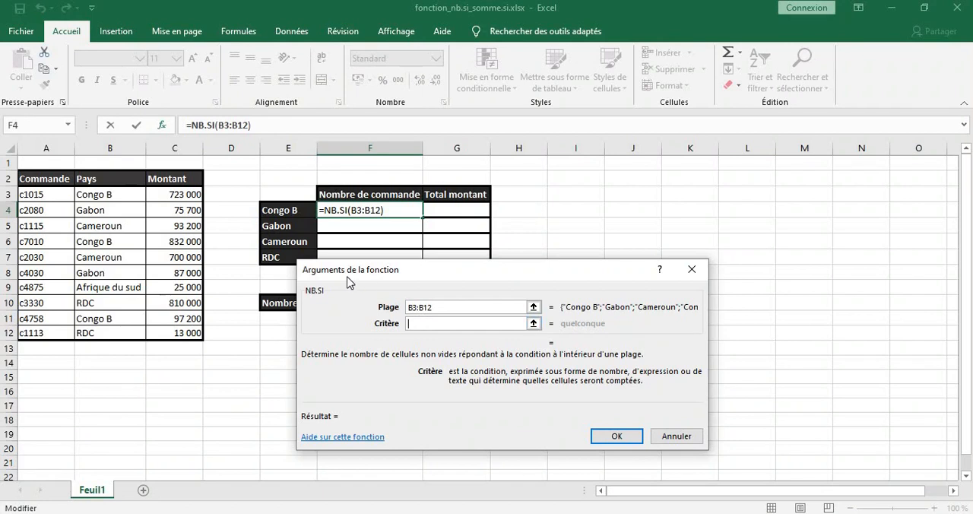
{"action": "left_click", "coordinate": [283, 214]}
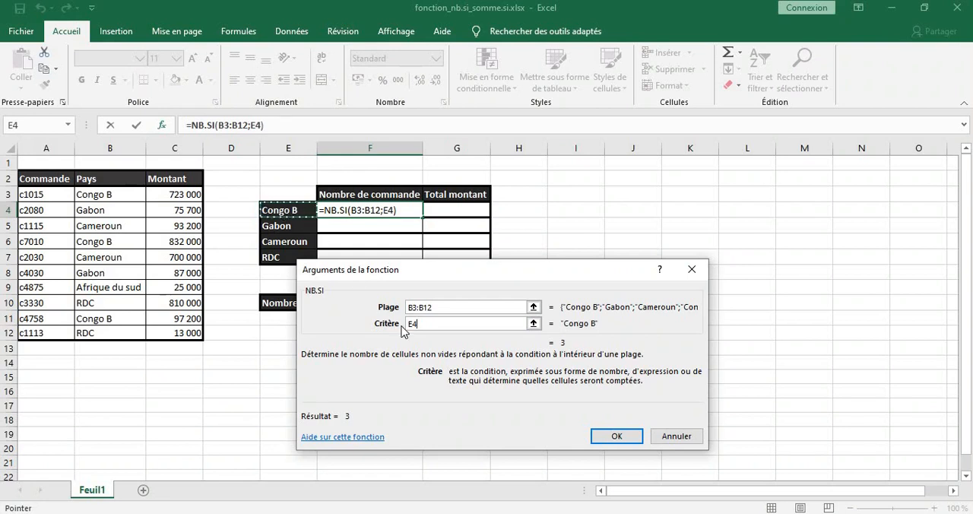
{"action": "left_click", "coordinate": [617, 437]}
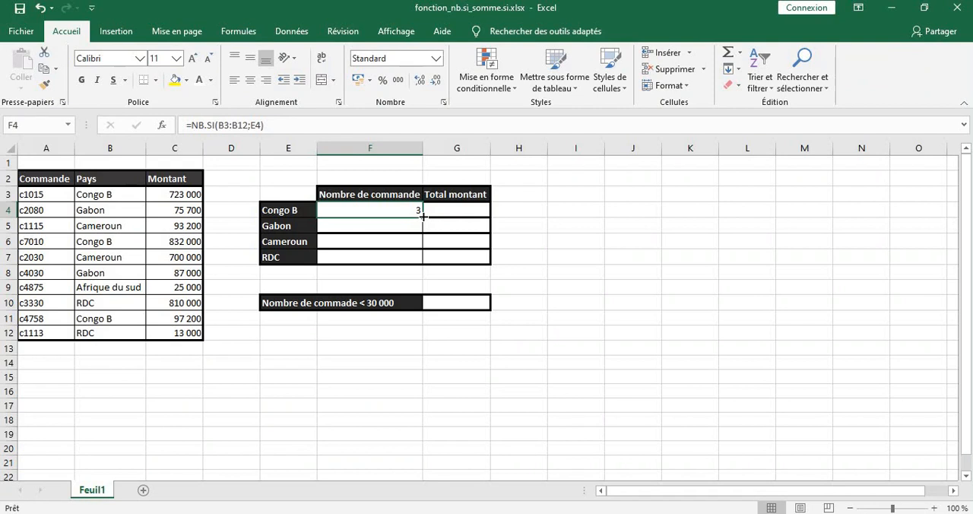
Fill the order-count formula from F4 down to F7 for Gabon, Cameroun and RDC
{"action": "left_click_drag", "start_coordinate": [423, 216], "coordinate": [424, 262]}
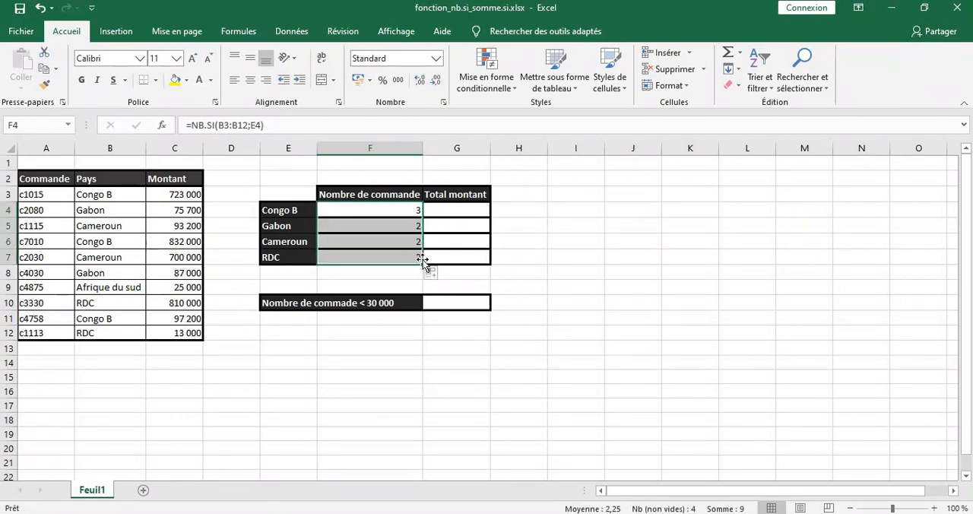
{"action": "key", "text": "ctrl+z"}
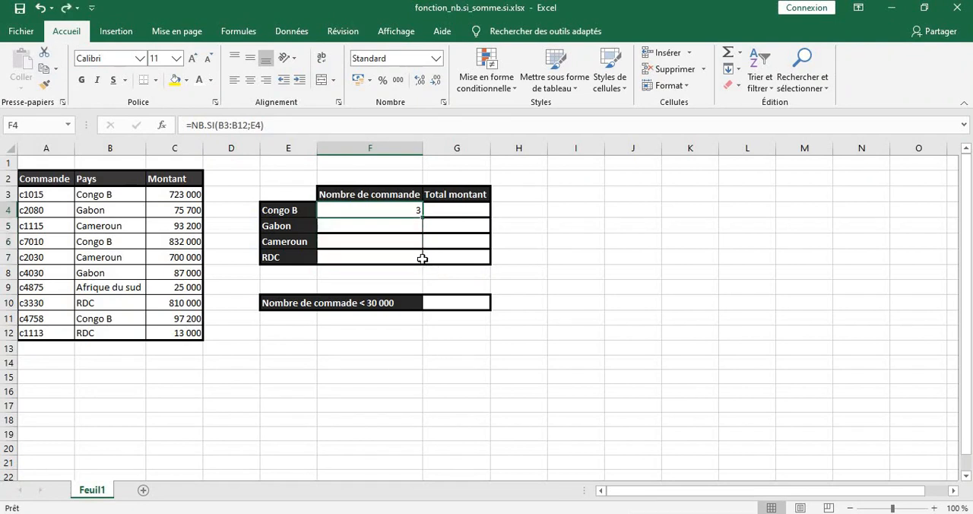
{"action": "double_click", "coordinate": [421, 218]}
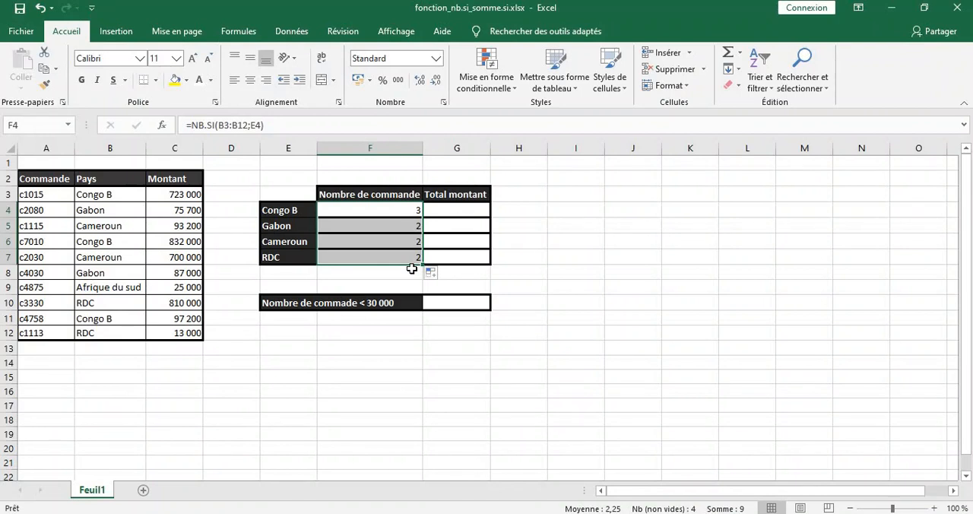
Start a SOMME.SI function in G4 for the Congo B total and set its Plage argument to B3:B12
{"action": "left_click", "coordinate": [457, 212]}
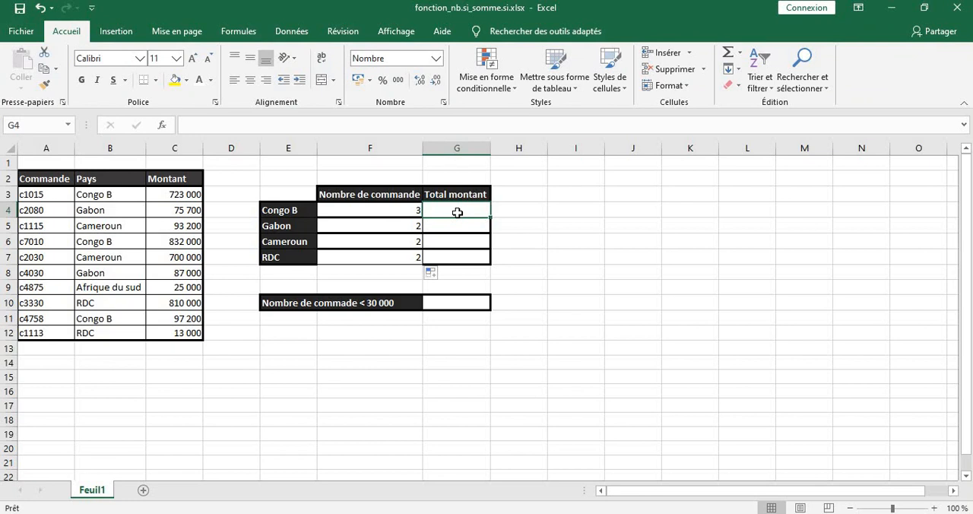
{"action": "type", "text": "="}
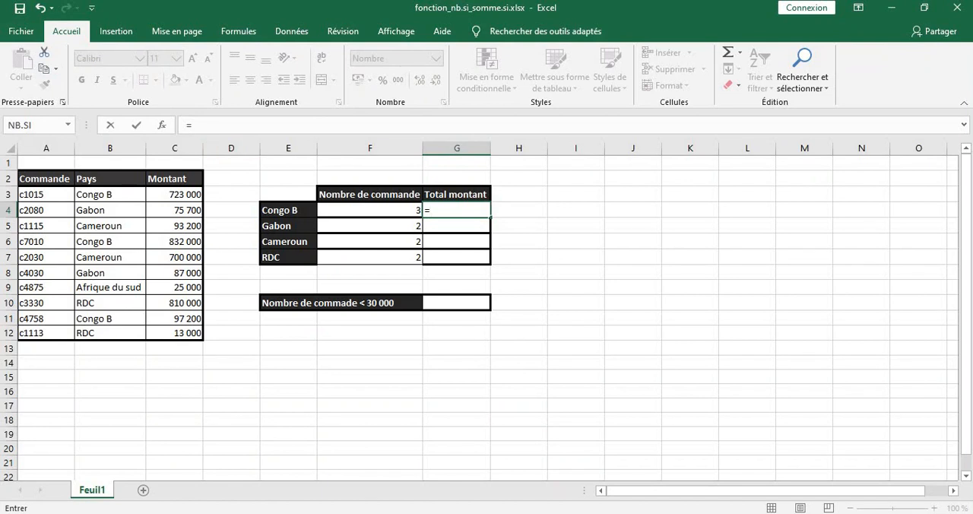
{"action": "left_click", "coordinate": [162, 126]}
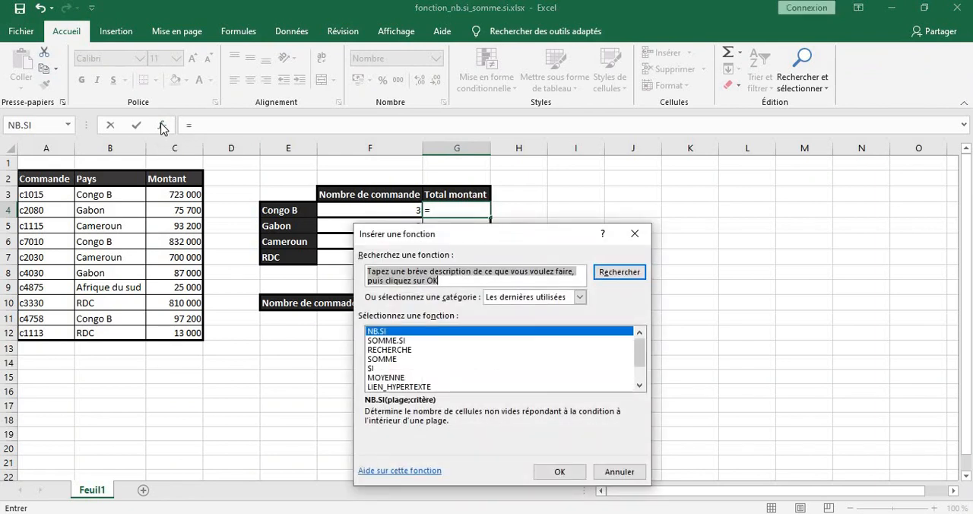
{"action": "double_click", "coordinate": [375, 340]}
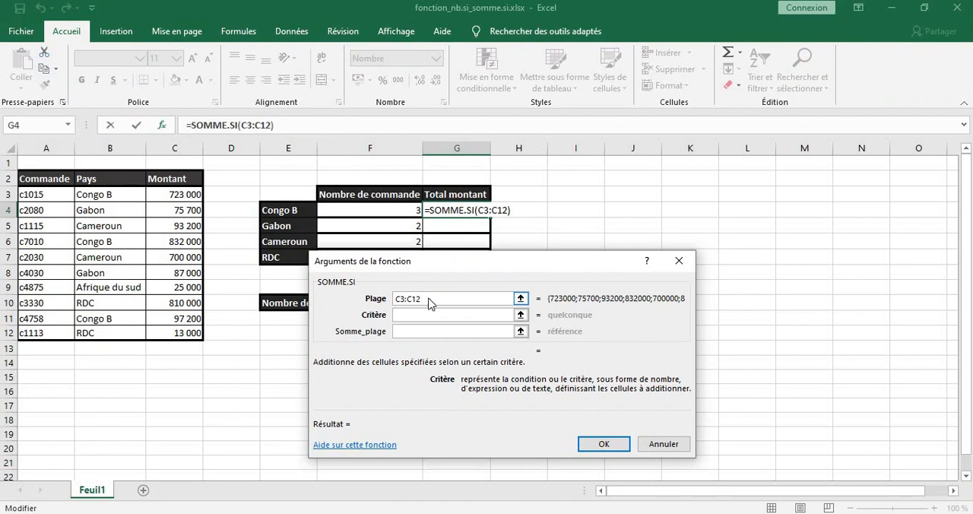
{"action": "left_click", "coordinate": [430, 299]}
{"action": "key", "text": "BackSpace"}
{"action": "key", "text": "BackSpace"}
{"action": "key", "text": "BackSpace"}
{"action": "key", "text": "BackSpace"}
{"action": "key", "text": "BackSpace"}
{"action": "key", "text": "BackSpace"}
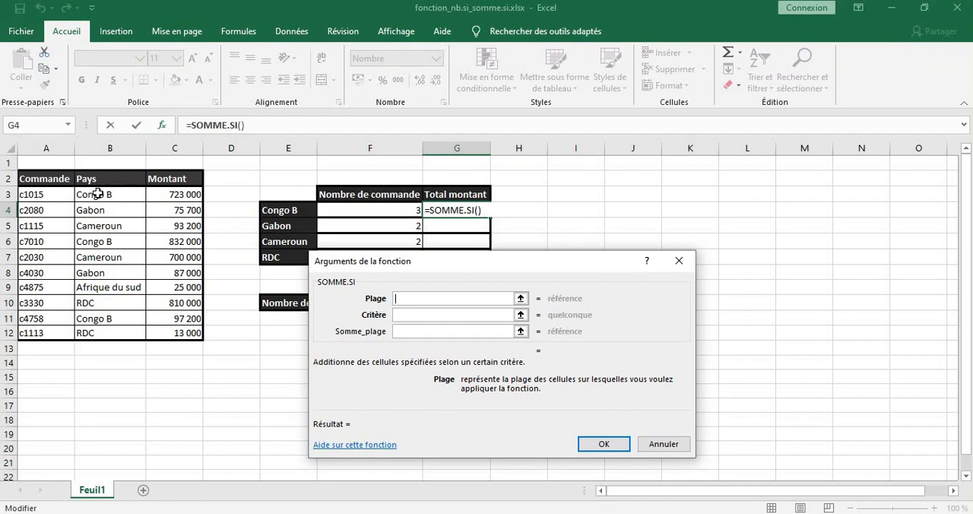
{"action": "left_click_drag", "start_coordinate": [98, 195], "coordinate": [123, 332]}
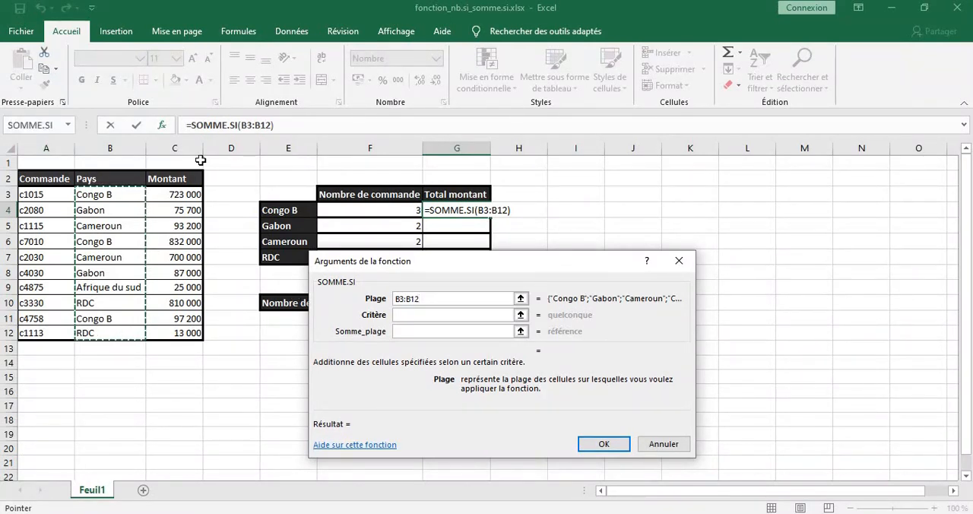
Complete the SOMME.SI function with criterion E4 and sum range C3:C12, and fill it down to G7
{"action": "left_click", "coordinate": [406, 314]}
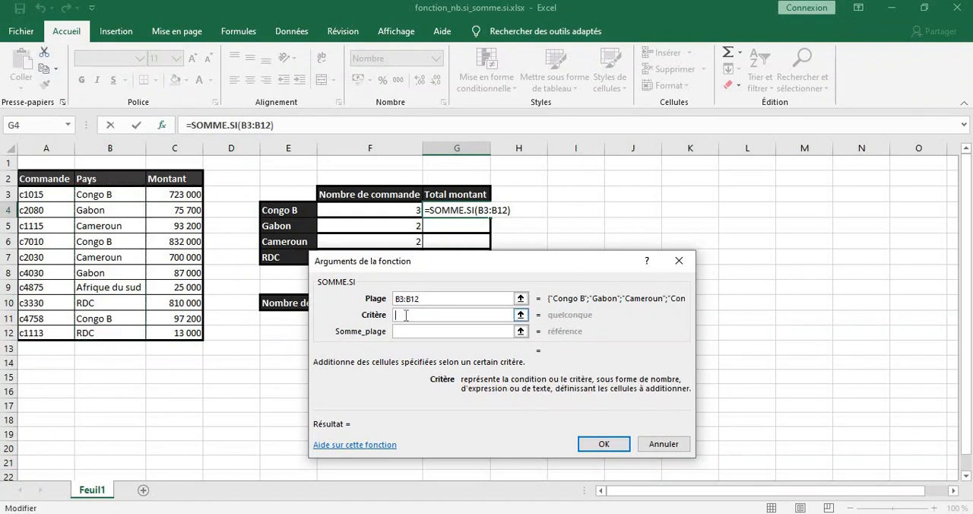
{"action": "left_click", "coordinate": [282, 210]}
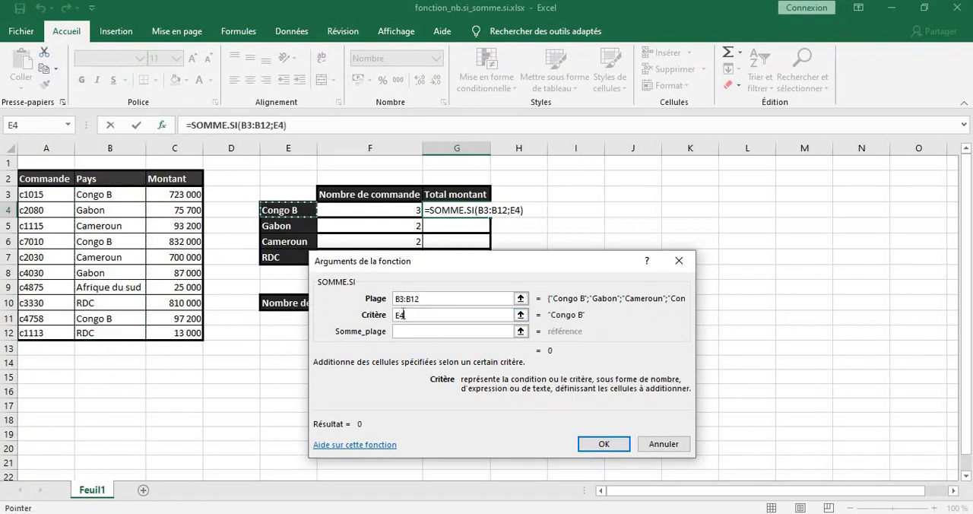
{"action": "left_click", "coordinate": [402, 331]}
{"action": "left_click", "coordinate": [400, 332]}
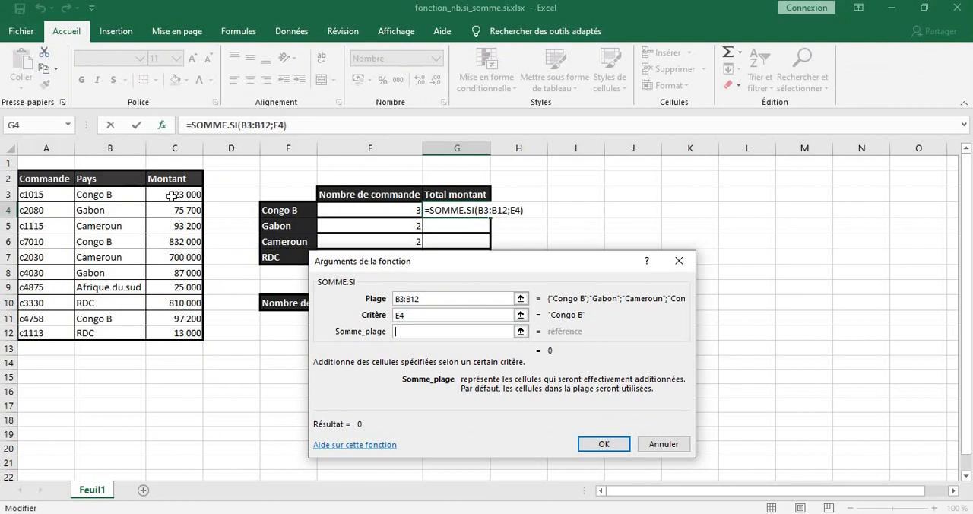
{"action": "left_click_drag", "start_coordinate": [172, 197], "coordinate": [183, 332]}
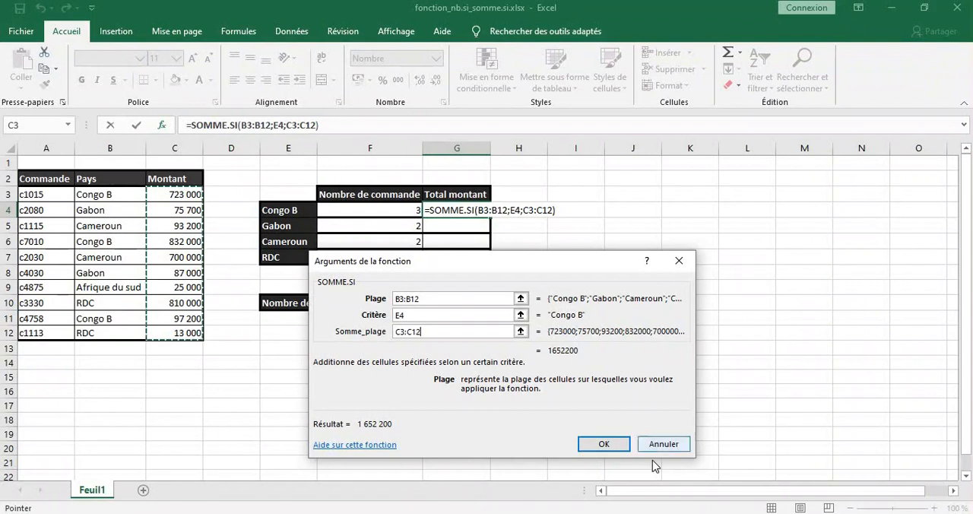
{"action": "left_click", "coordinate": [613, 442]}
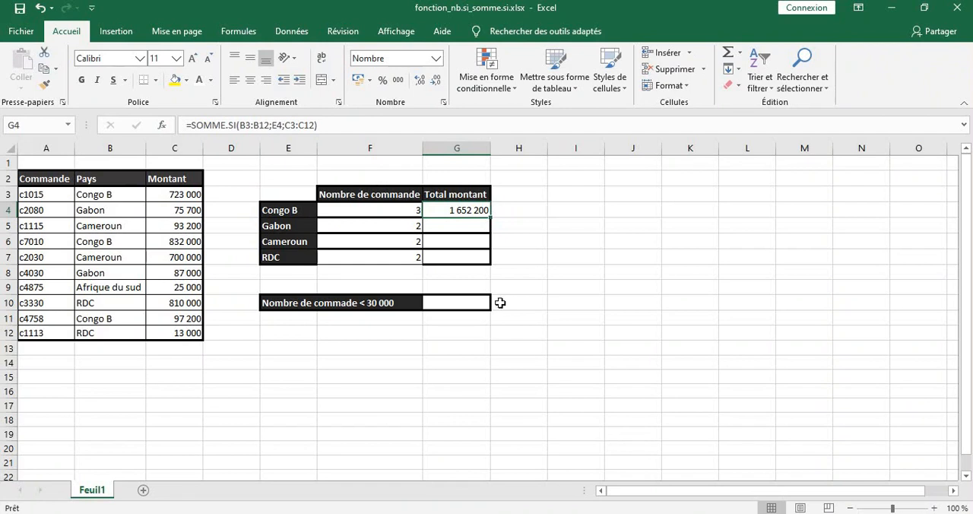
{"action": "double_click", "coordinate": [491, 218]}
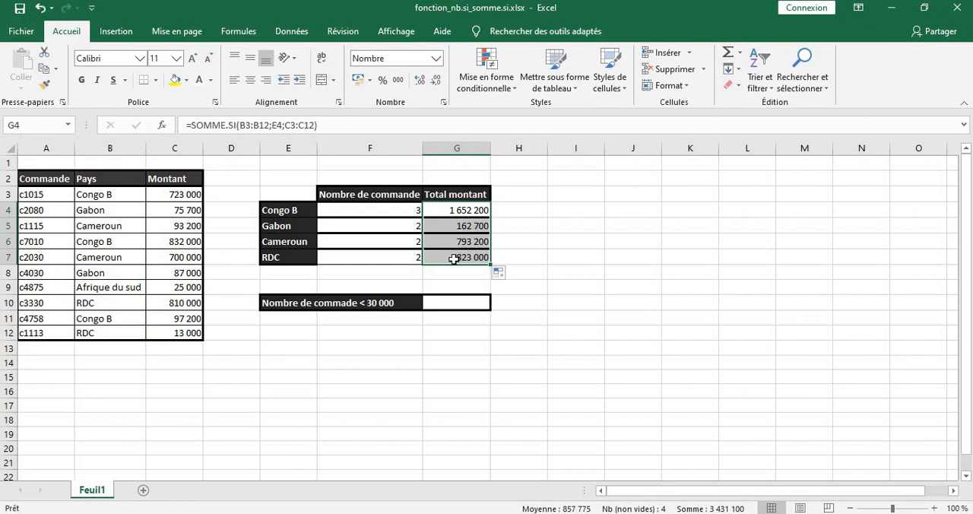
Count the orders below 30 000 in G10 with the NB.SI function, using range C3:C12 and criterion <30000
{"action": "left_click", "coordinate": [451, 302]}
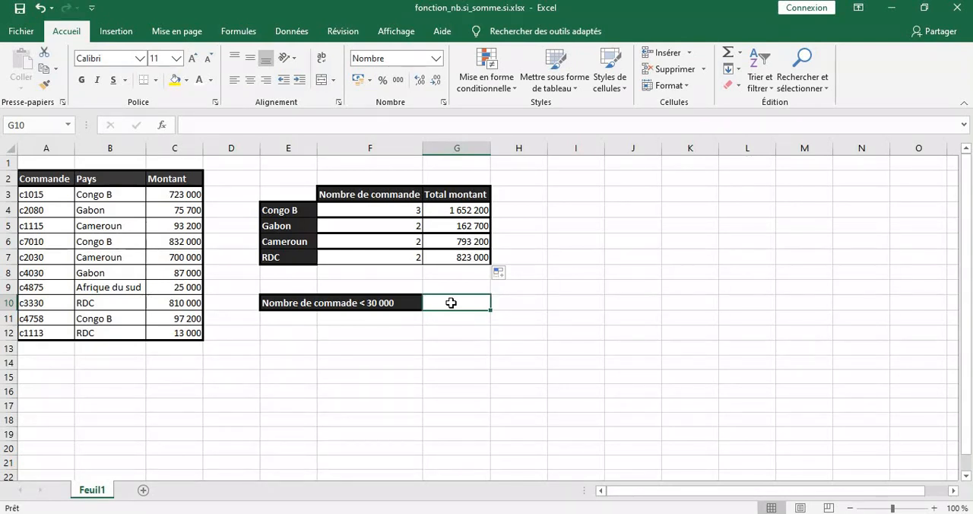
{"action": "type", "text": "="}
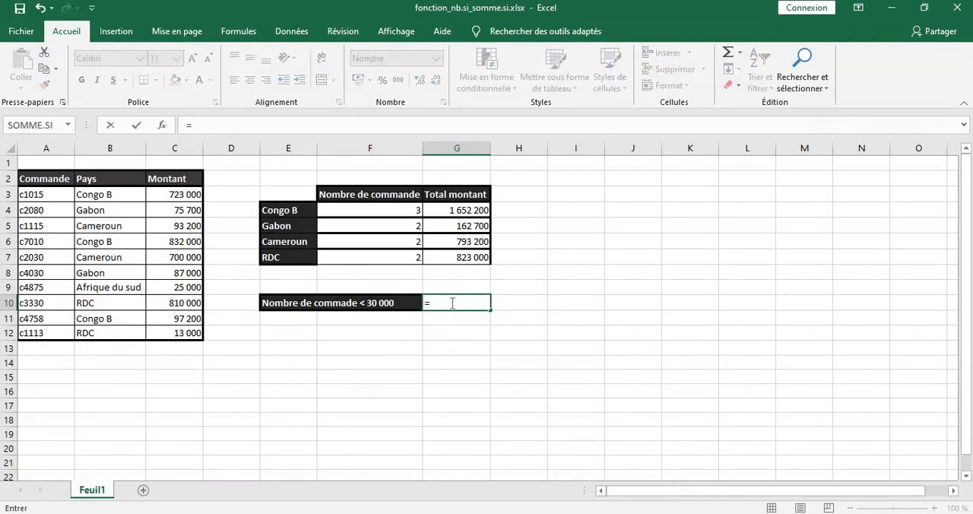
{"action": "left_click", "coordinate": [161, 130]}
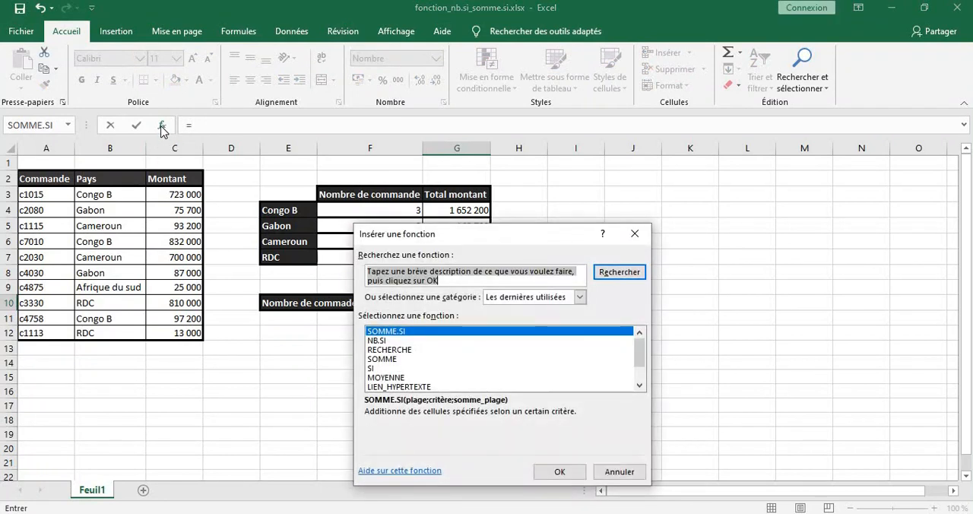
{"action": "double_click", "coordinate": [377, 341]}
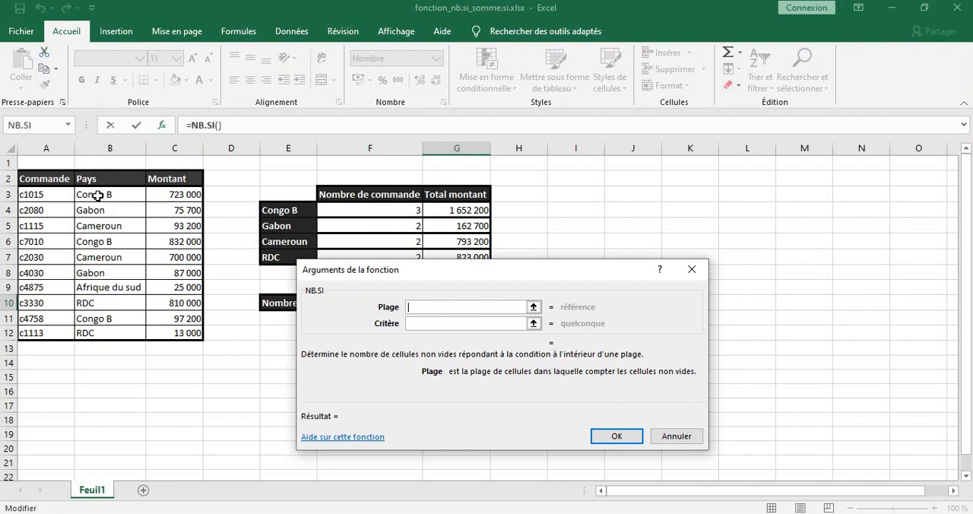
{"action": "left_click_drag", "start_coordinate": [98, 195], "coordinate": [115, 305]}
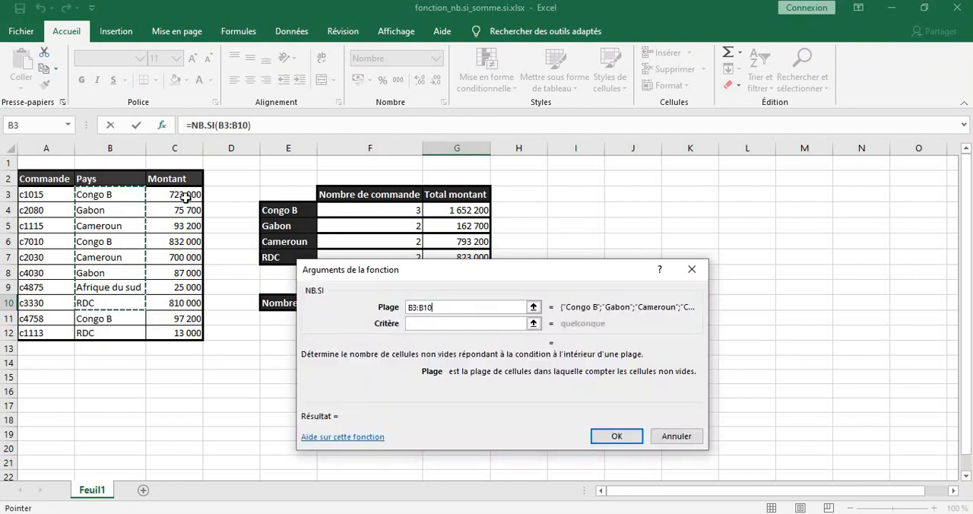
{"action": "left_click_drag", "start_coordinate": [185, 197], "coordinate": [185, 335]}
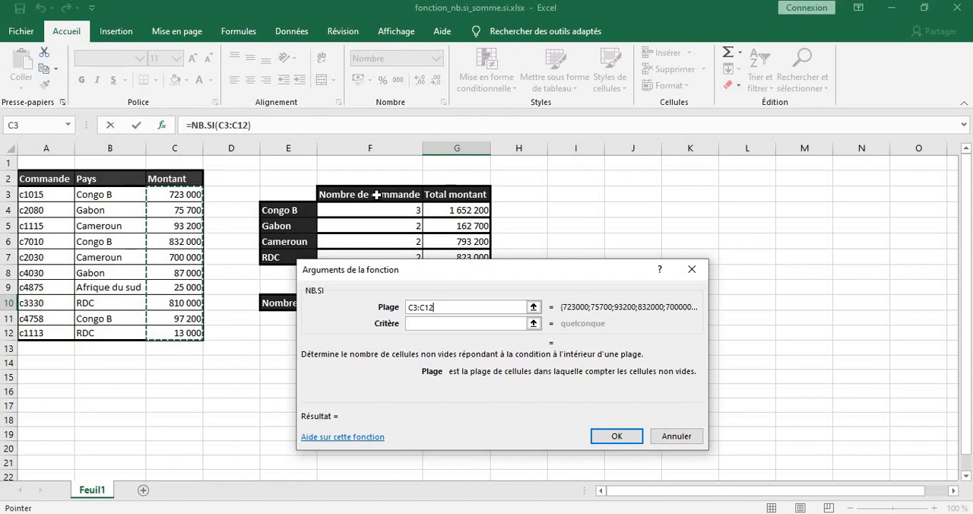
{"action": "left_click", "coordinate": [418, 324]}
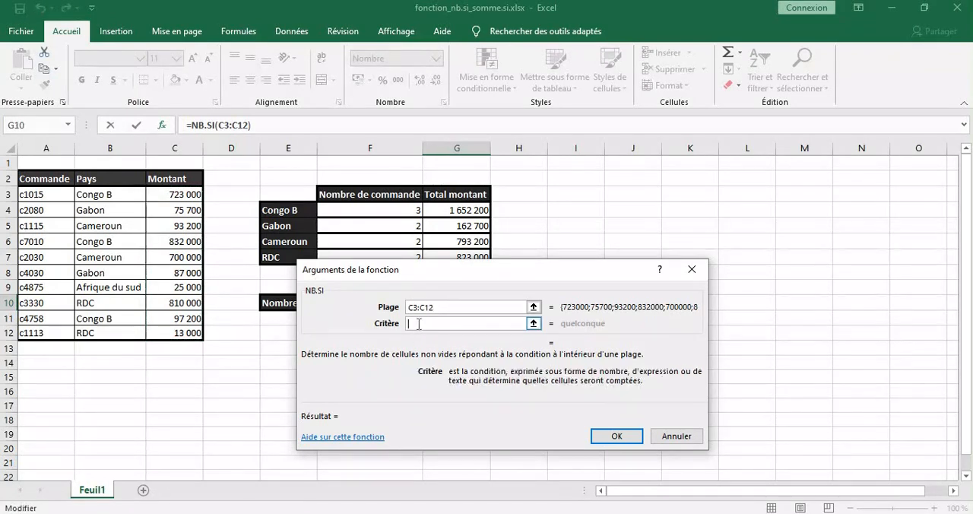
{"action": "type", "text": "<30000"}
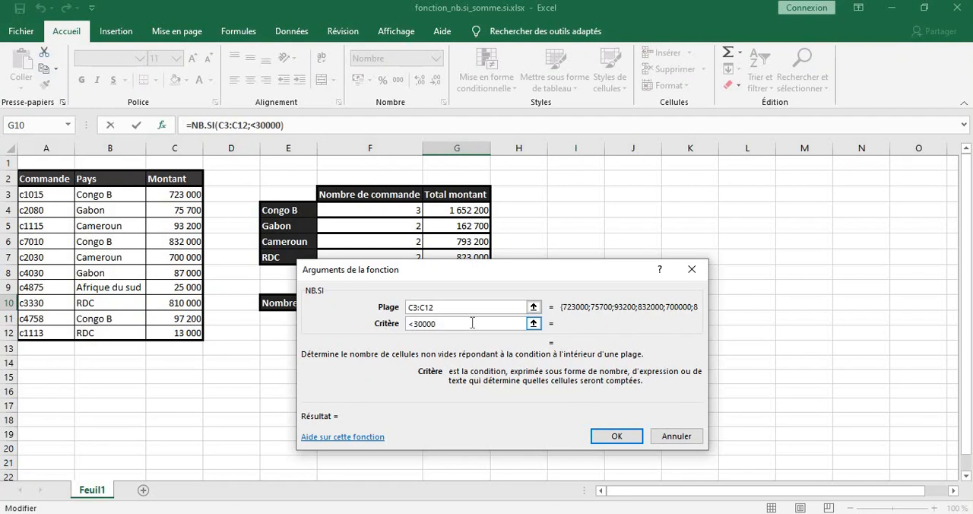
{"action": "key", "text": "Return"}
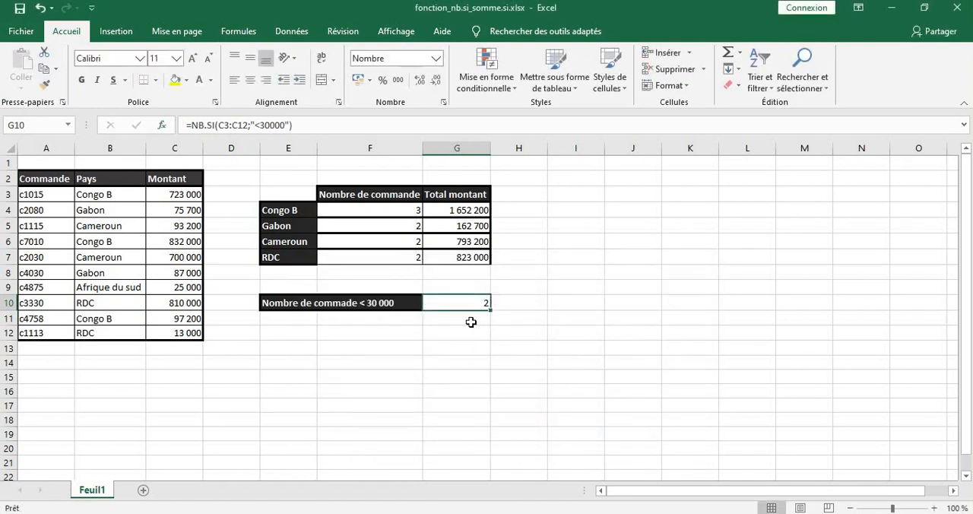